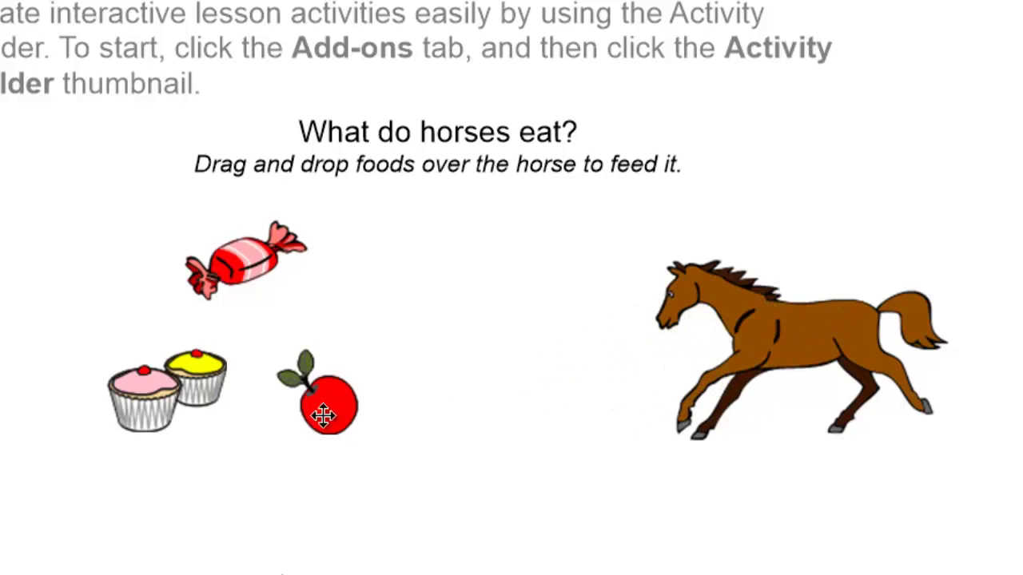
Demonstrate the sample activity by feeding the cupcakes and the candy to the horse
{"action": "left_click_drag", "start_coordinate": [179, 391], "coordinate": [788, 345]}
{"action": "left_click_drag", "start_coordinate": [256, 265], "coordinate": [807, 342]}
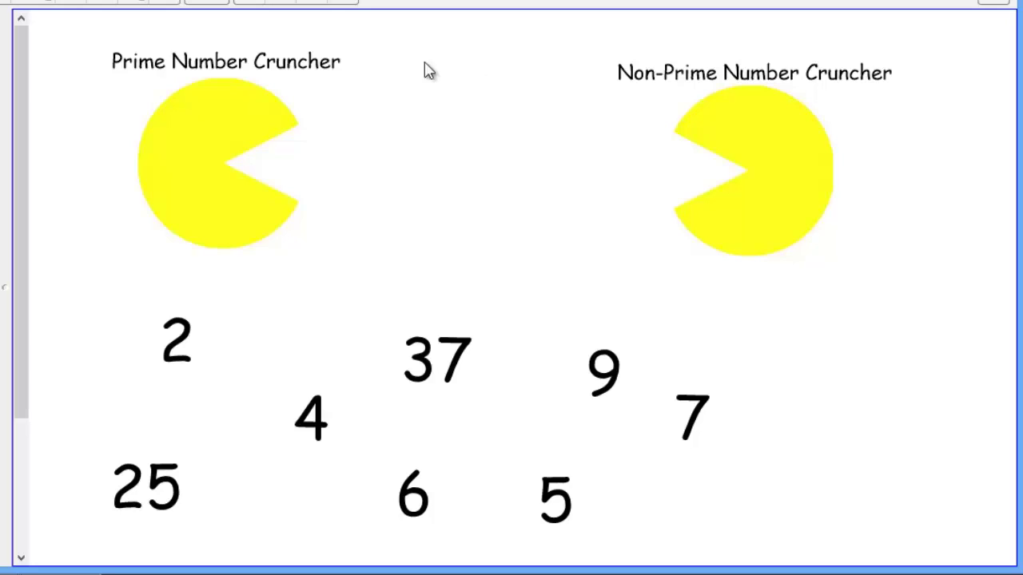
{"action": "left_click", "coordinate": [251, 141]}
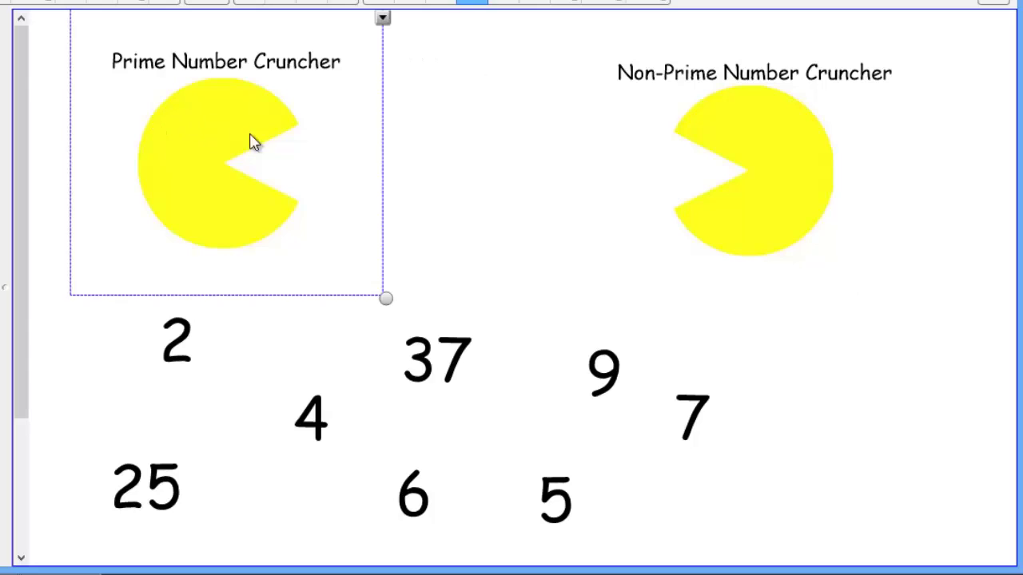
{"action": "left_click", "coordinate": [735, 174]}
{"action": "left_click", "coordinate": [446, 359]}
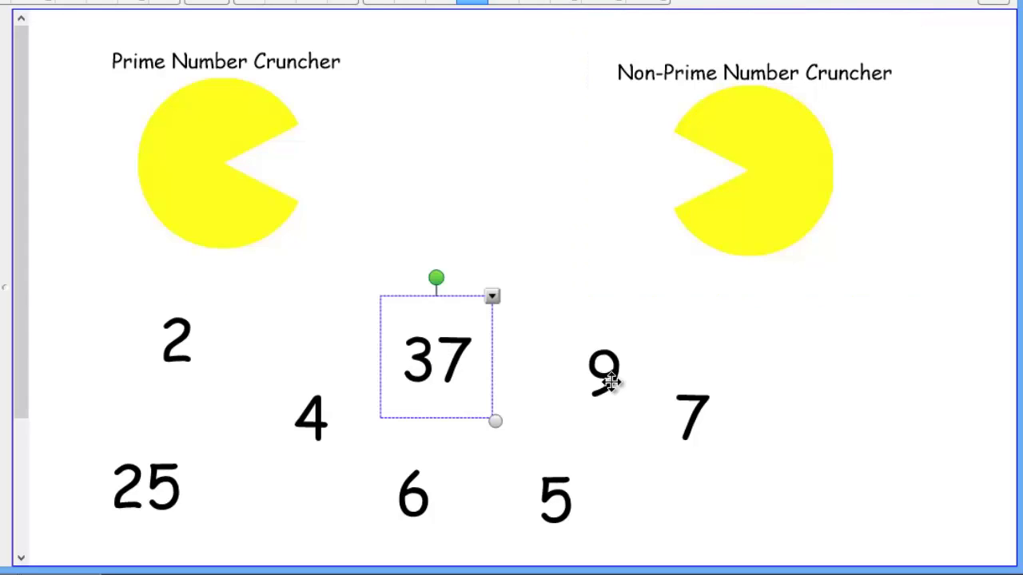
{"action": "left_click", "coordinate": [611, 382]}
{"action": "left_click", "coordinate": [690, 427]}
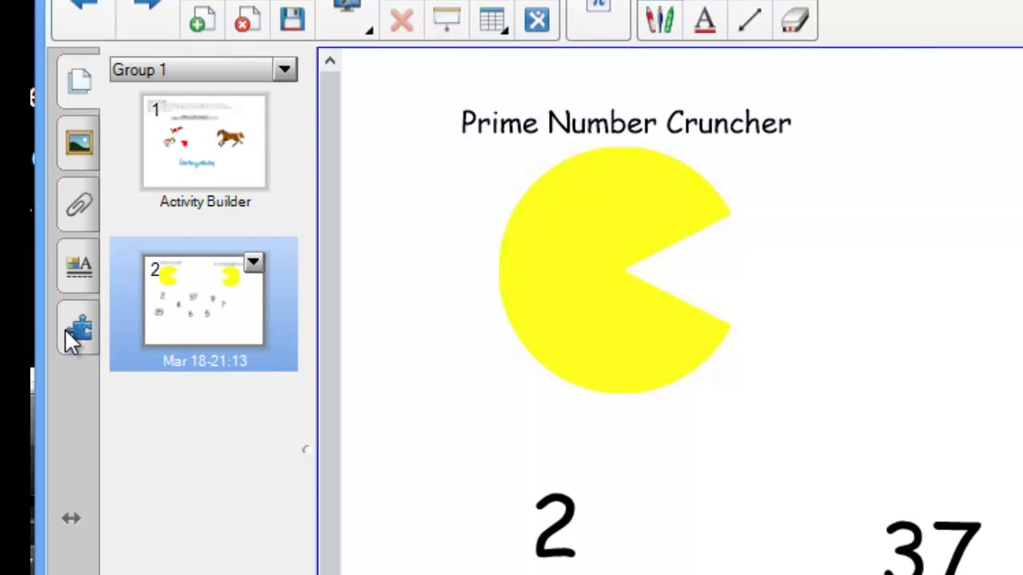
Launch the Activity Builder add-on and choose the Prime Number Cruncher as the activity object
{"action": "left_click", "coordinate": [72, 340]}
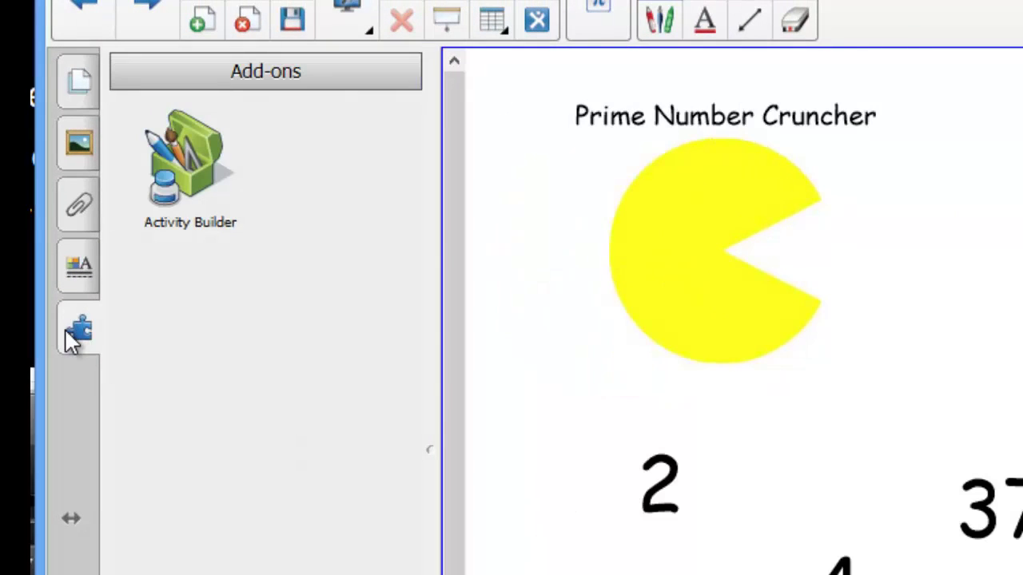
{"action": "left_click", "coordinate": [168, 162]}
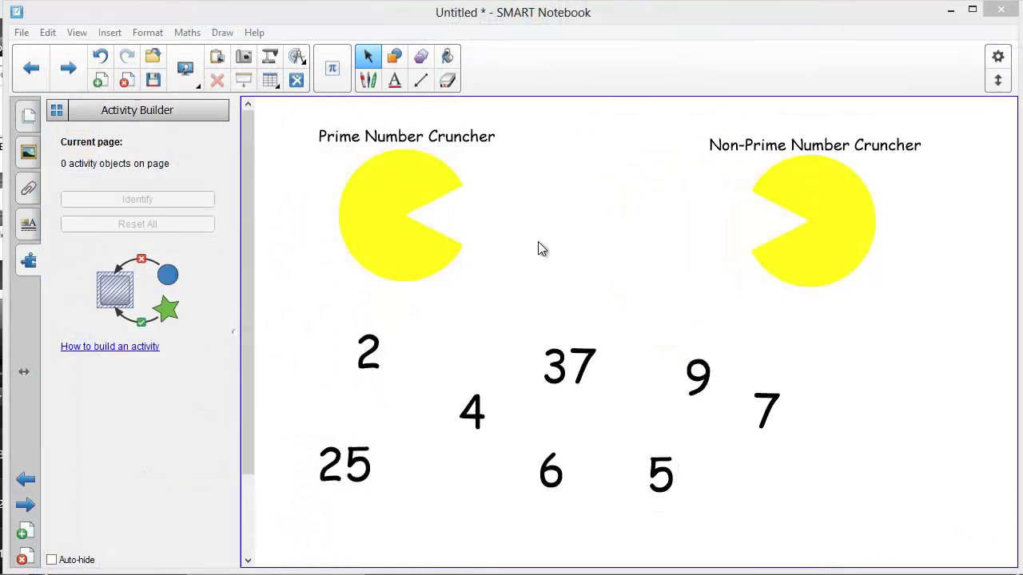
{"action": "left_click", "coordinate": [402, 217]}
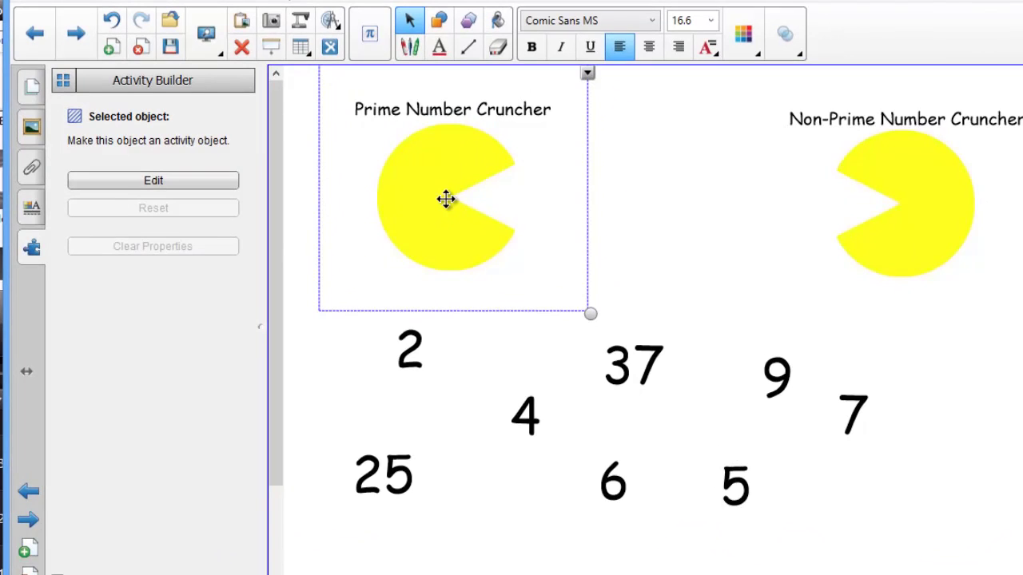
Set the Prime cruncher to accept 2, 37 and 5 and reject all remaining numbers
{"action": "left_click", "coordinate": [138, 183]}
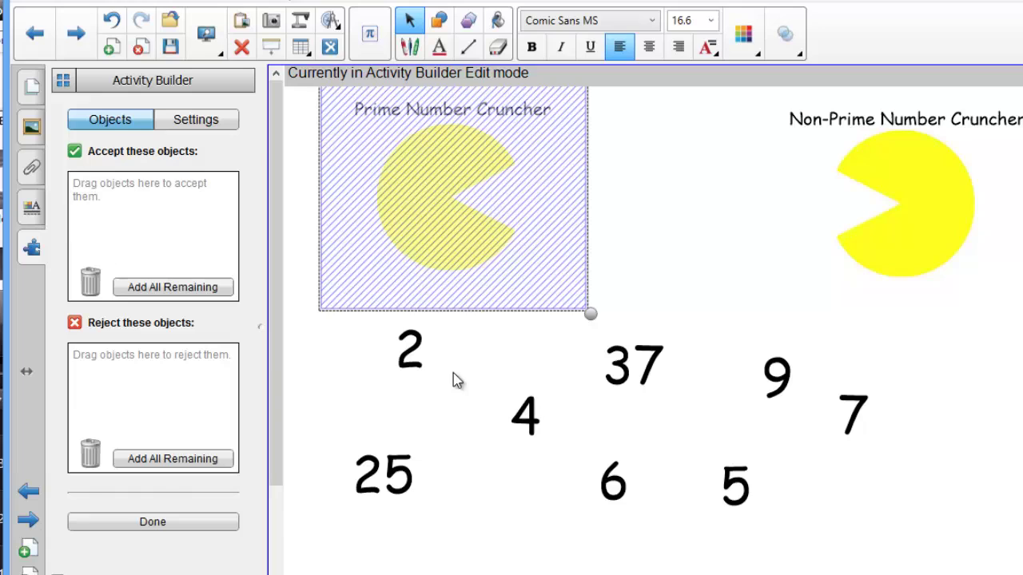
{"action": "left_click_drag", "start_coordinate": [421, 362], "coordinate": [132, 258]}
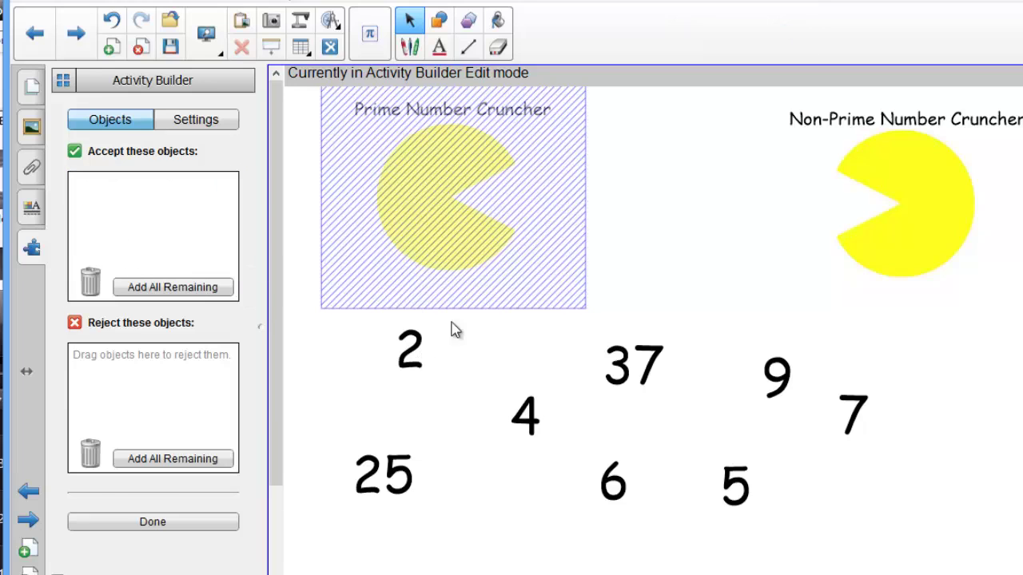
{"action": "left_click_drag", "start_coordinate": [628, 359], "coordinate": [148, 245]}
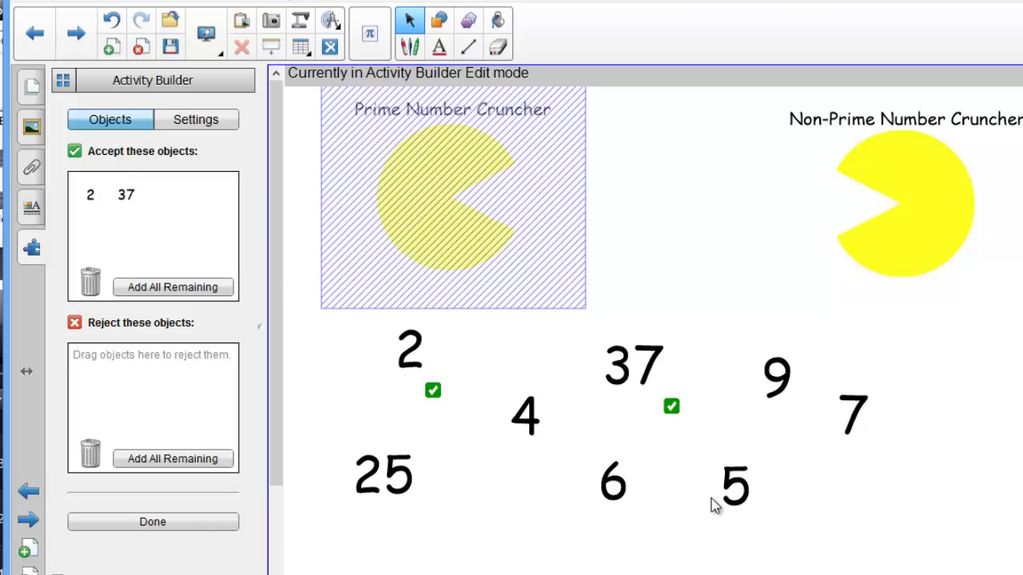
{"action": "left_click_drag", "start_coordinate": [731, 484], "coordinate": [170, 246]}
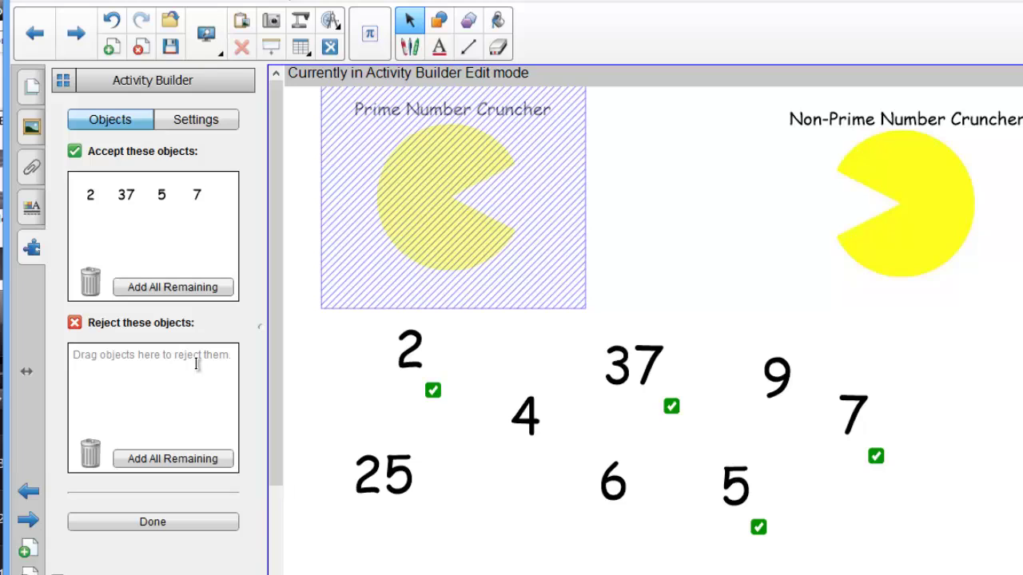
{"action": "left_click", "coordinate": [158, 465]}
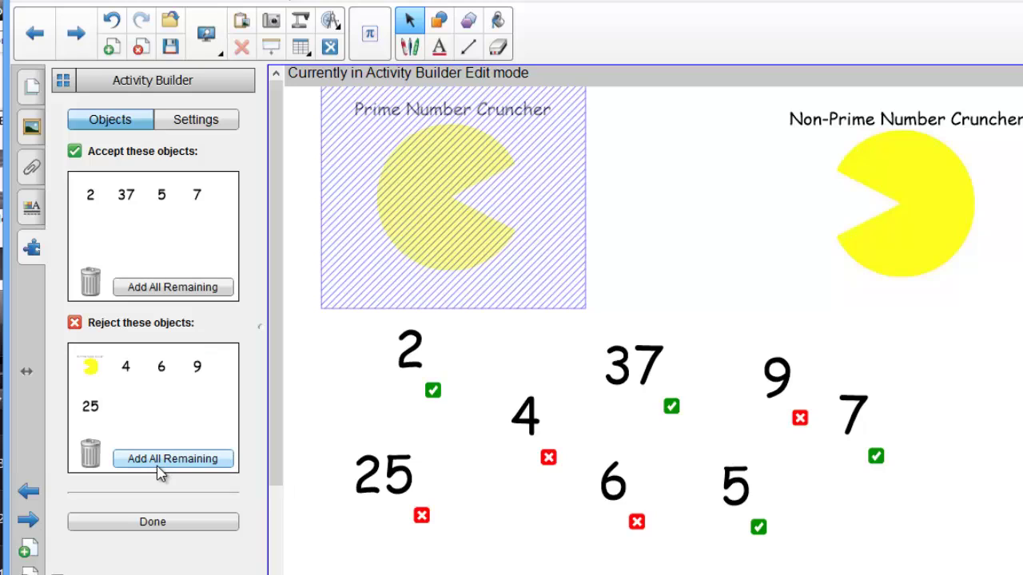
{"action": "left_click", "coordinate": [156, 522]}
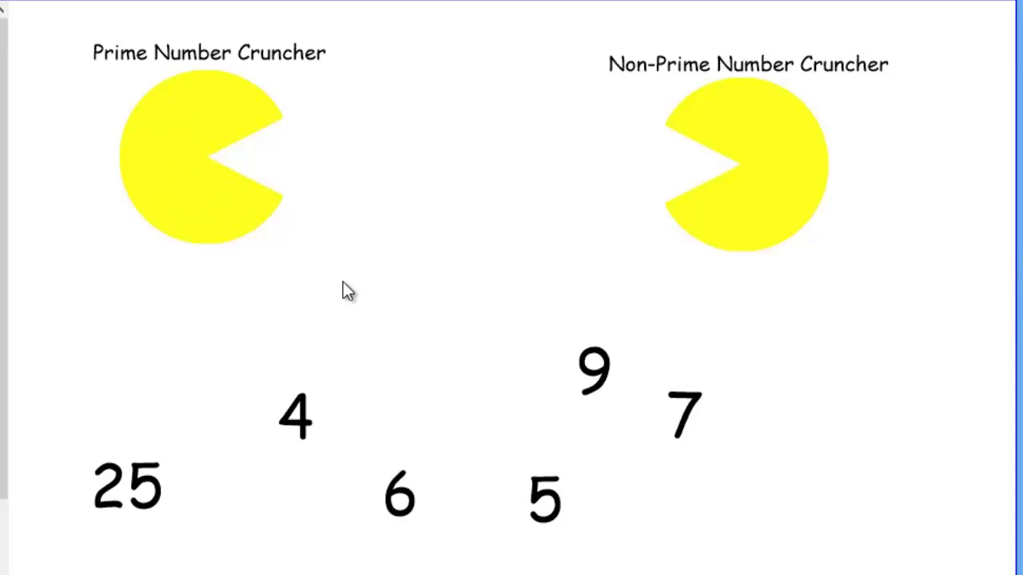
Test the Prime cruncher with 25, 5 and 7, then reset all numbers onto the page
{"action": "left_click_drag", "start_coordinate": [146, 488], "coordinate": [212, 172]}
{"action": "left_click_drag", "start_coordinate": [541, 507], "coordinate": [170, 198]}
{"action": "left_click_drag", "start_coordinate": [680, 414], "coordinate": [183, 182]}
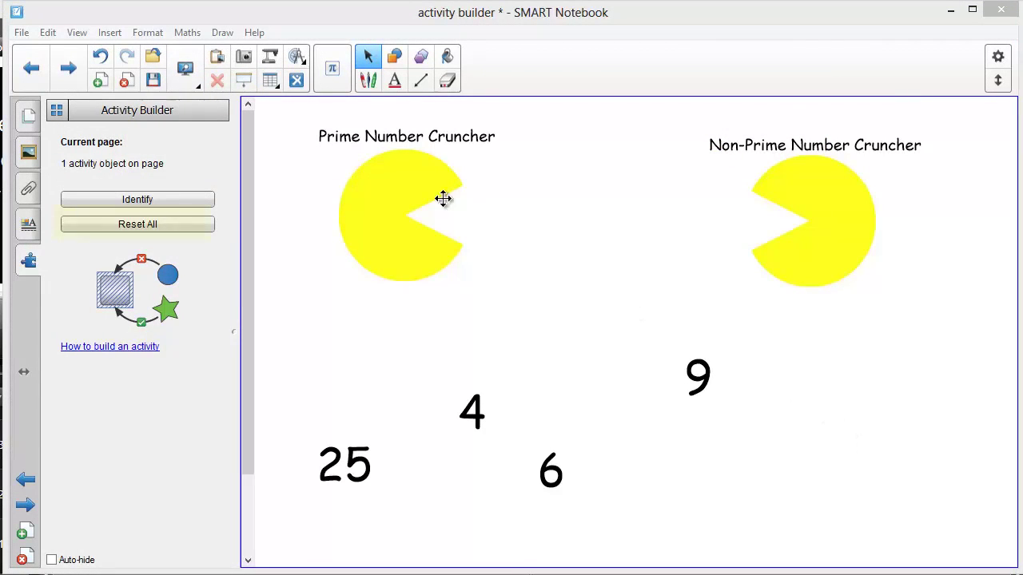
{"action": "left_click", "coordinate": [132, 227]}
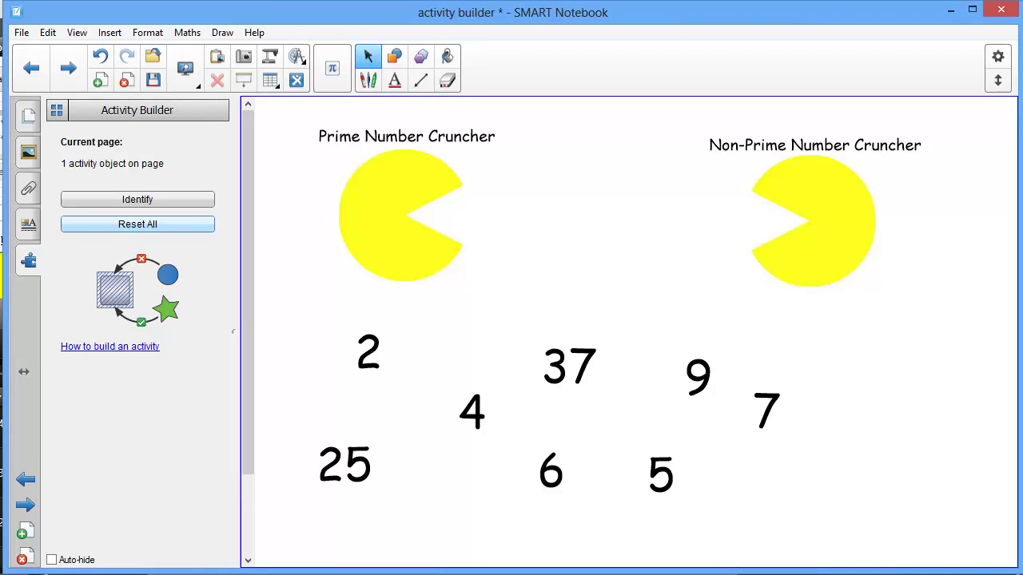
Make the Non-Prime cruncher accept 4, 6, 9 and 25 and reject all remaining numbers
{"action": "left_click", "coordinate": [800, 231]}
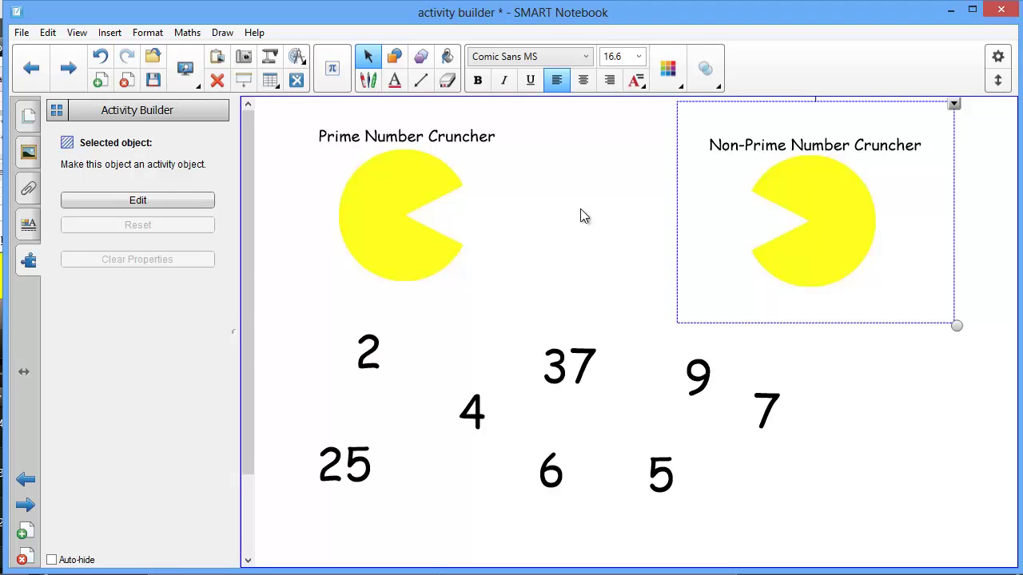
{"action": "left_click", "coordinate": [137, 204]}
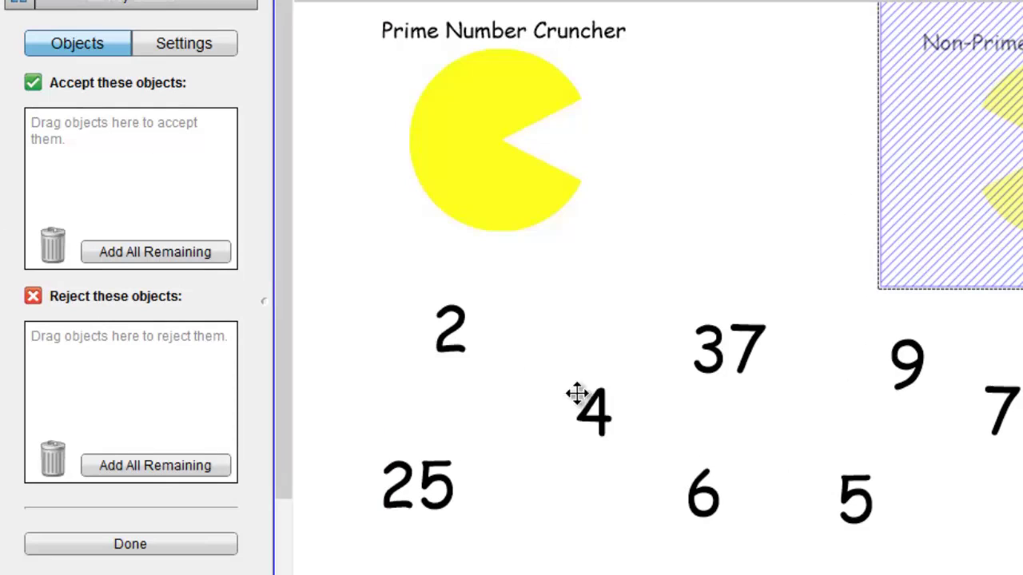
{"action": "left_click_drag", "start_coordinate": [593, 411], "coordinate": [113, 205]}
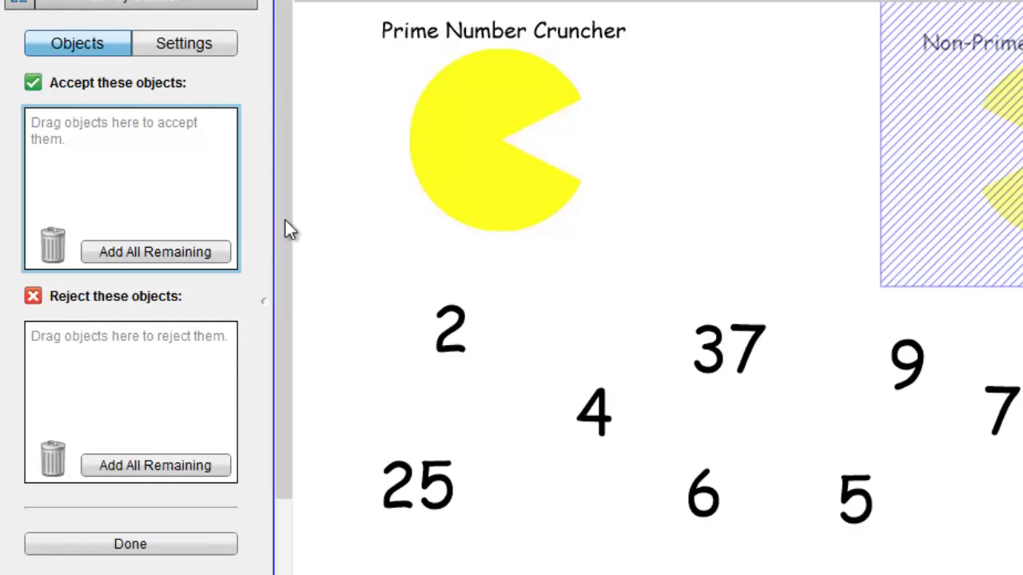
{"action": "left_click_drag", "start_coordinate": [703, 493], "coordinate": [130, 201]}
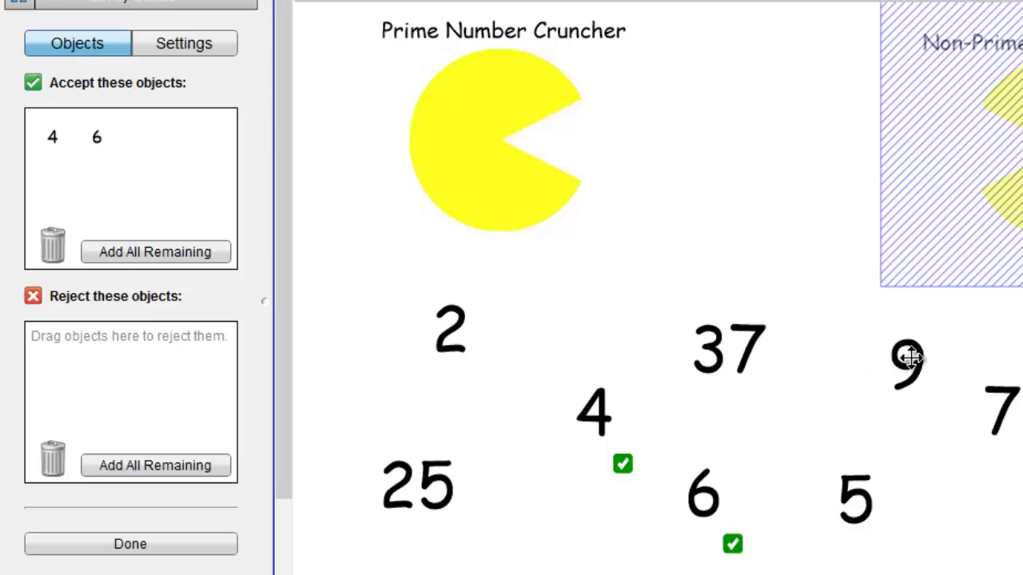
{"action": "left_click_drag", "start_coordinate": [907, 357], "coordinate": [263, 257]}
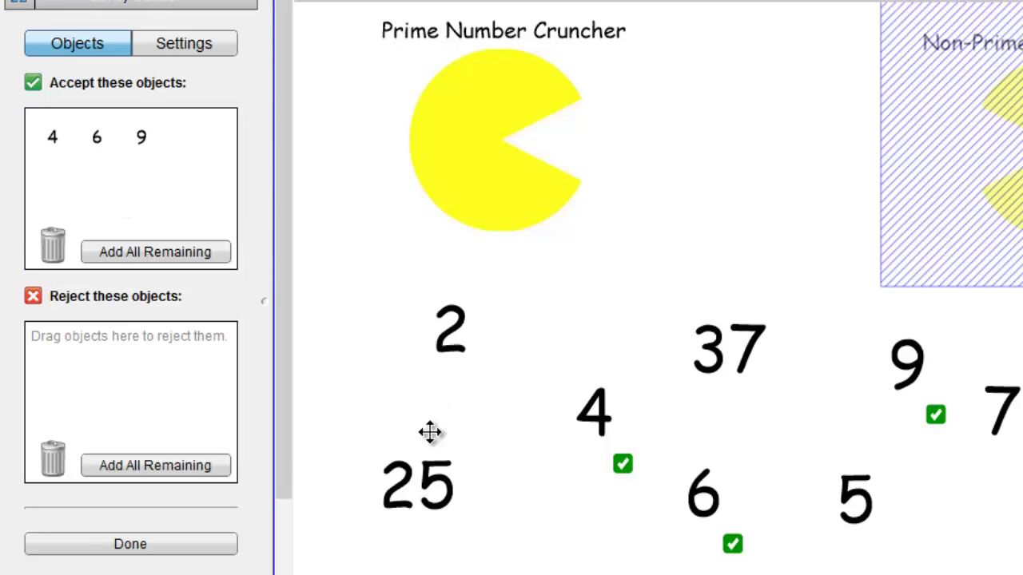
{"action": "left_click_drag", "start_coordinate": [423, 482], "coordinate": [178, 186]}
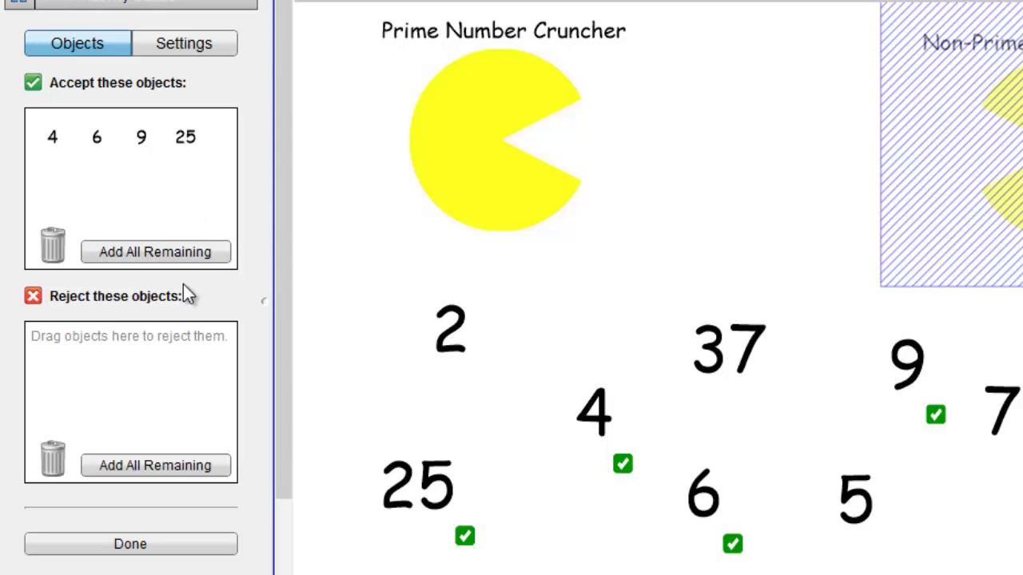
{"action": "left_click", "coordinate": [186, 468]}
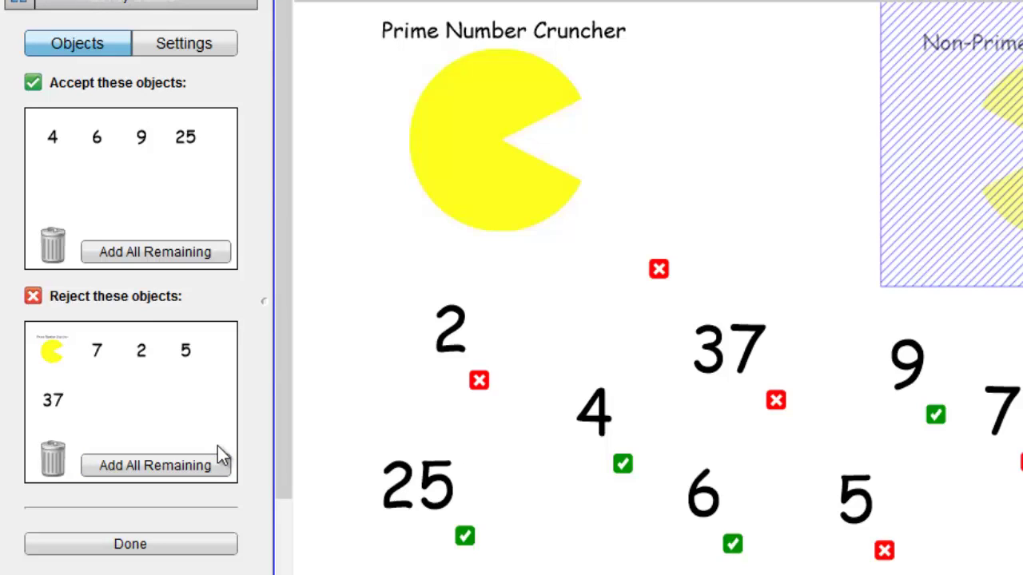
{"action": "left_click", "coordinate": [160, 544]}
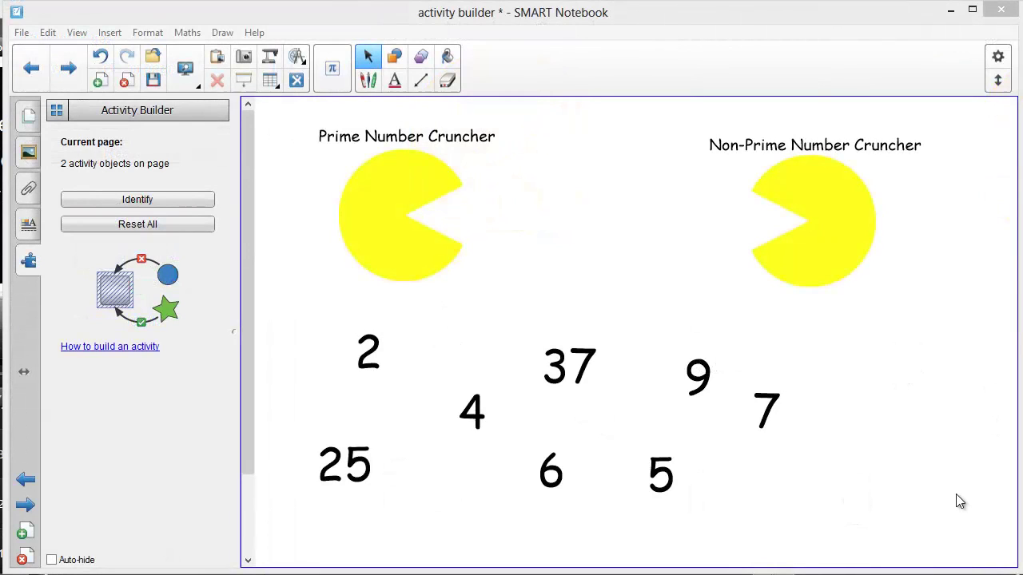
Test the crunchers by feeding 37 to the Prime cruncher and 2 to the Non-Prime cruncher
{"action": "left_click", "coordinate": [563, 373]}
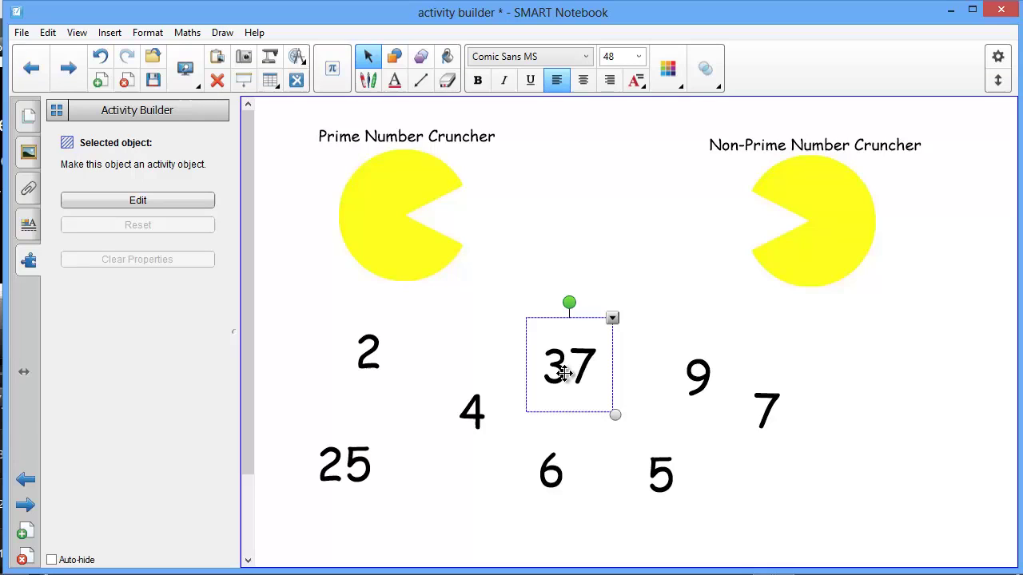
{"action": "left_click_drag", "start_coordinate": [563, 373], "coordinate": [366, 219]}
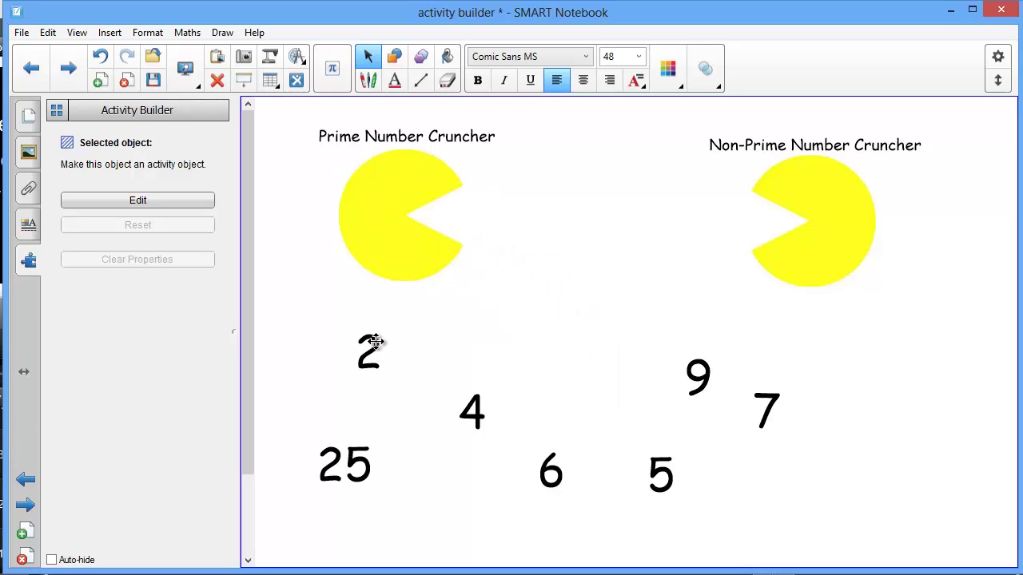
{"action": "left_click_drag", "start_coordinate": [373, 342], "coordinate": [845, 232]}
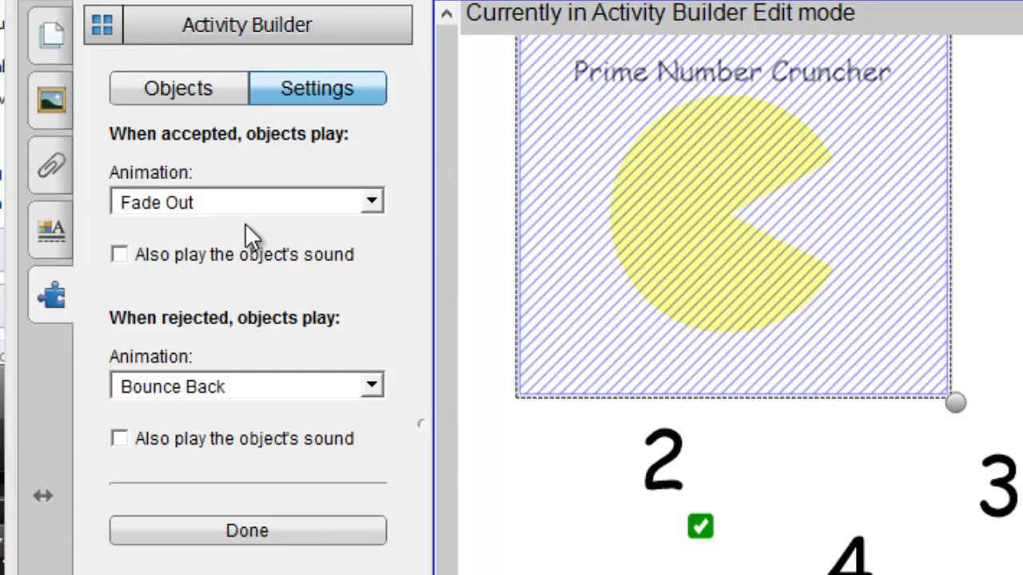
{"action": "left_click", "coordinate": [372, 203]}
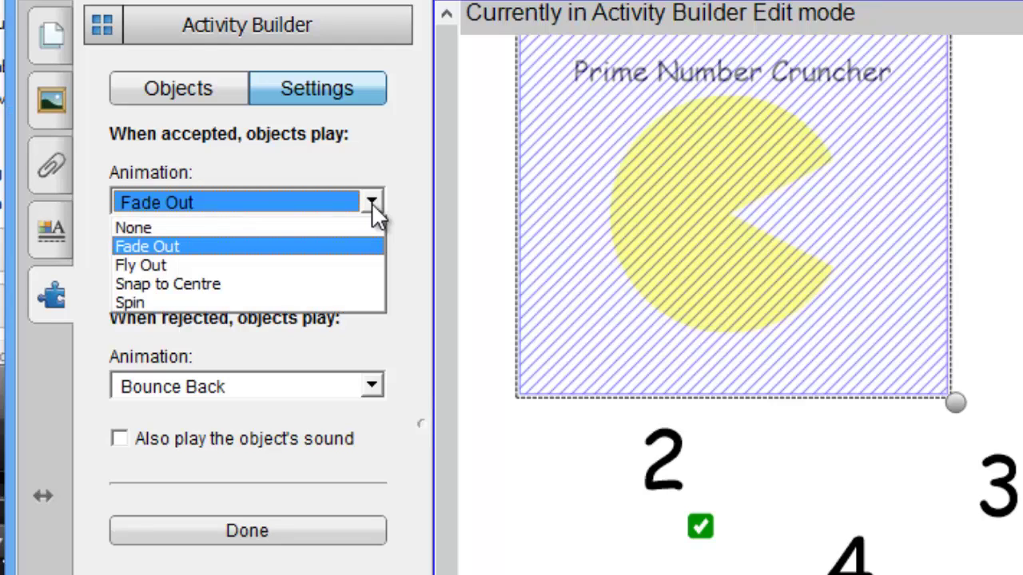
{"action": "left_click", "coordinate": [376, 388]}
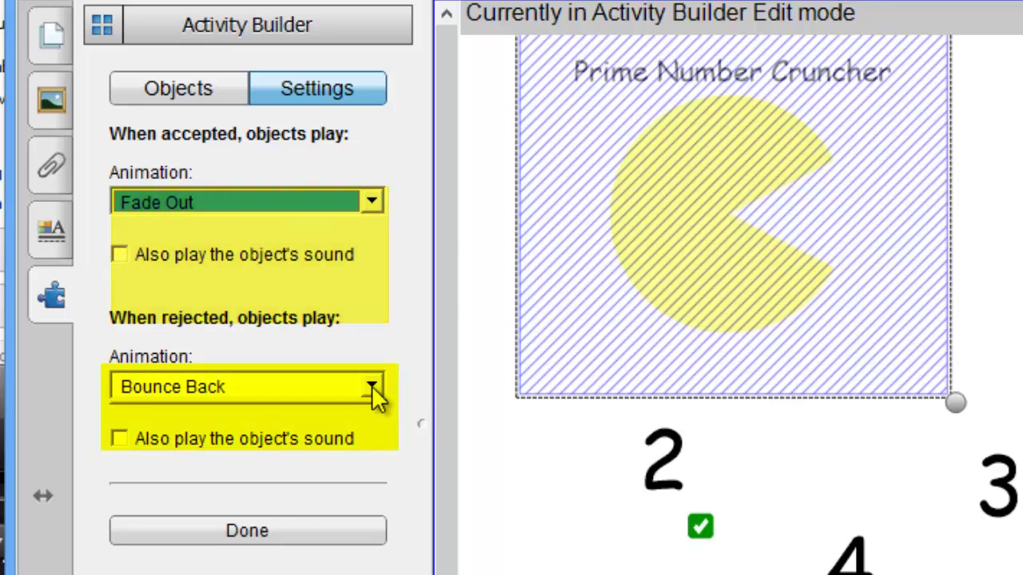
{"action": "left_click", "coordinate": [371, 385]}
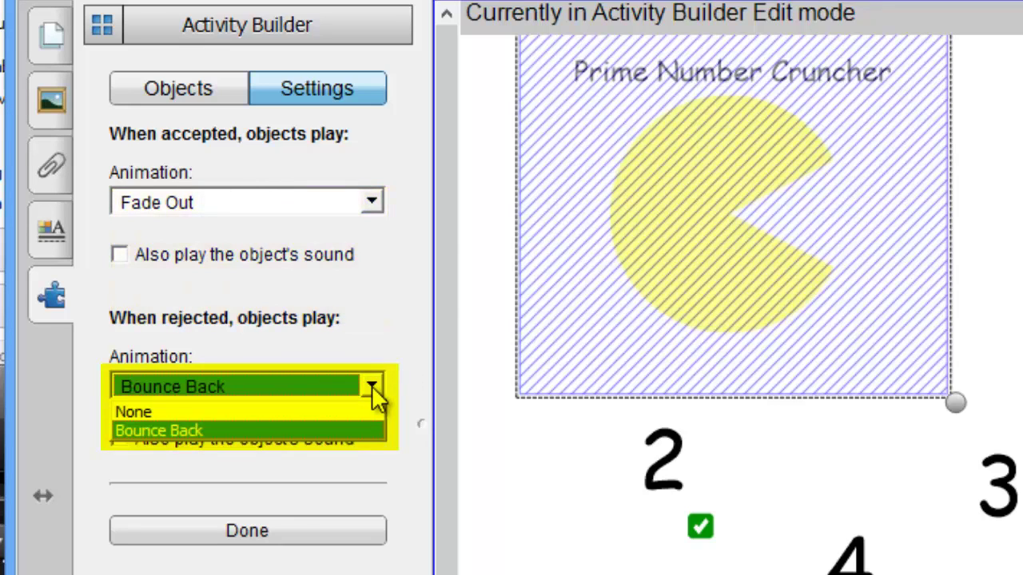
{"action": "left_click", "coordinate": [371, 385]}
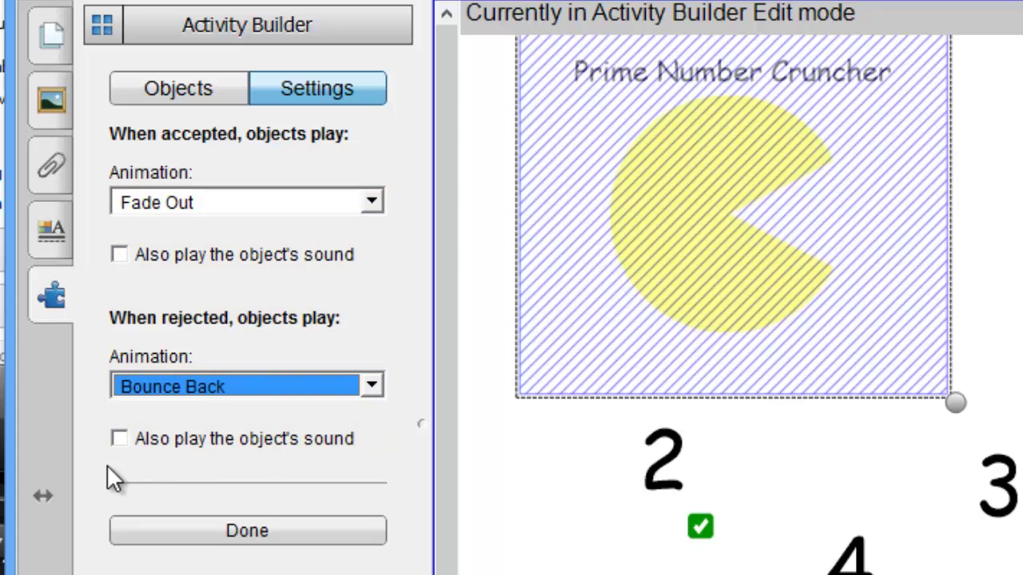